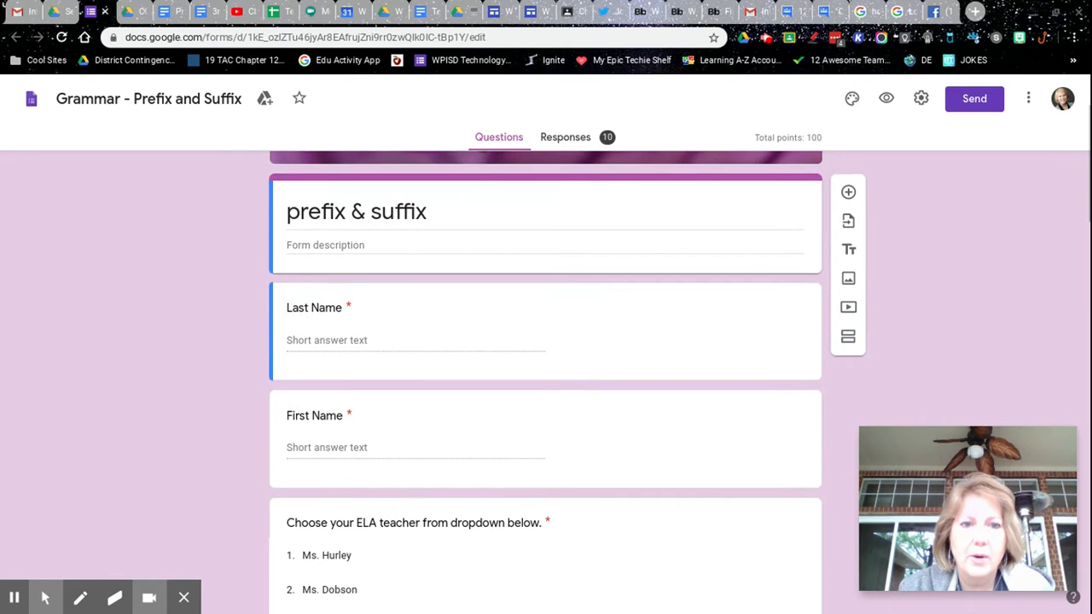
Step: Look through all the questions of the prefix and suffix form, from the name fields to the closing check-in question
scroll(604, 275, "down", 1)
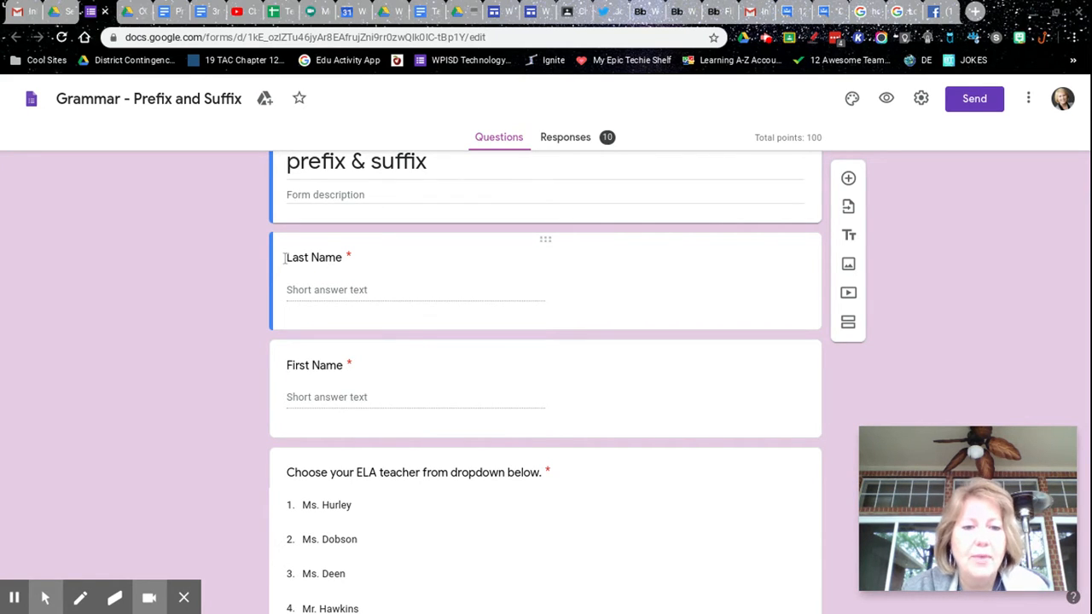
scroll(266, 264, "down", 3)
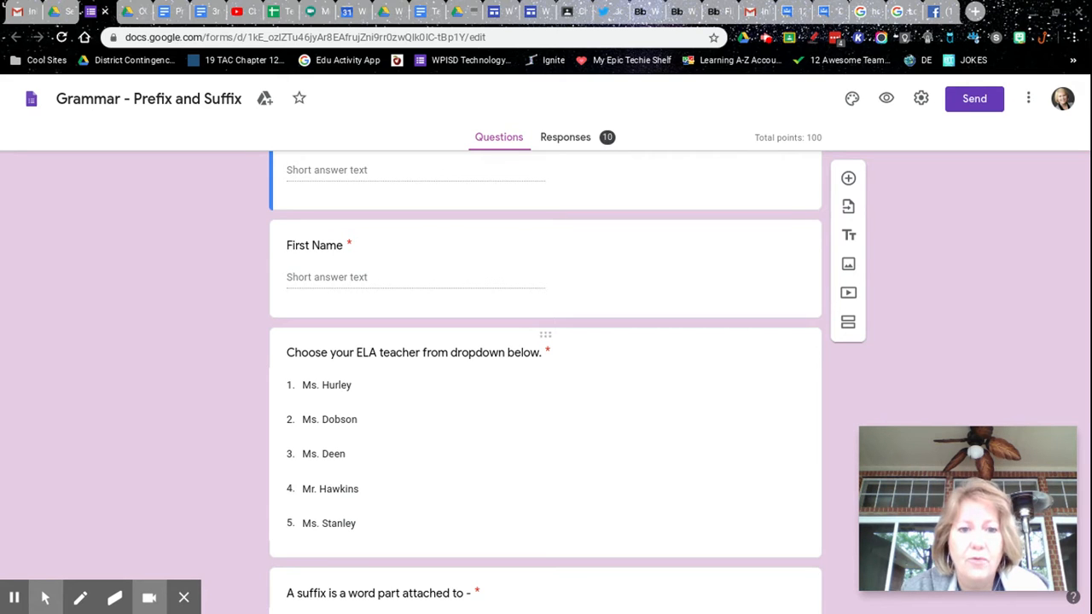
scroll(545, 379, "down", 3)
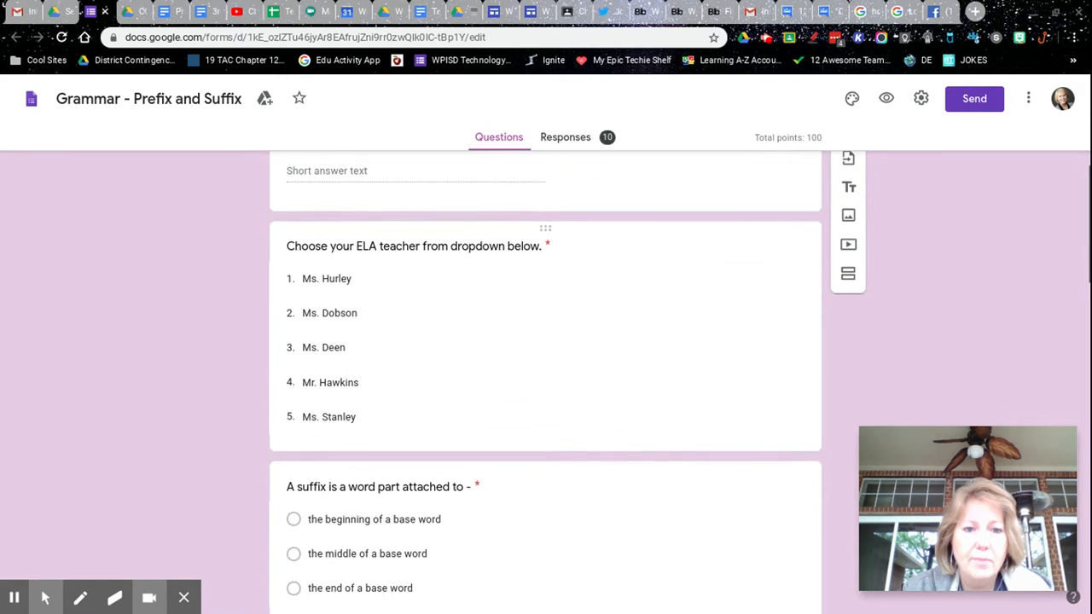
scroll(545, 380, "down", 5)
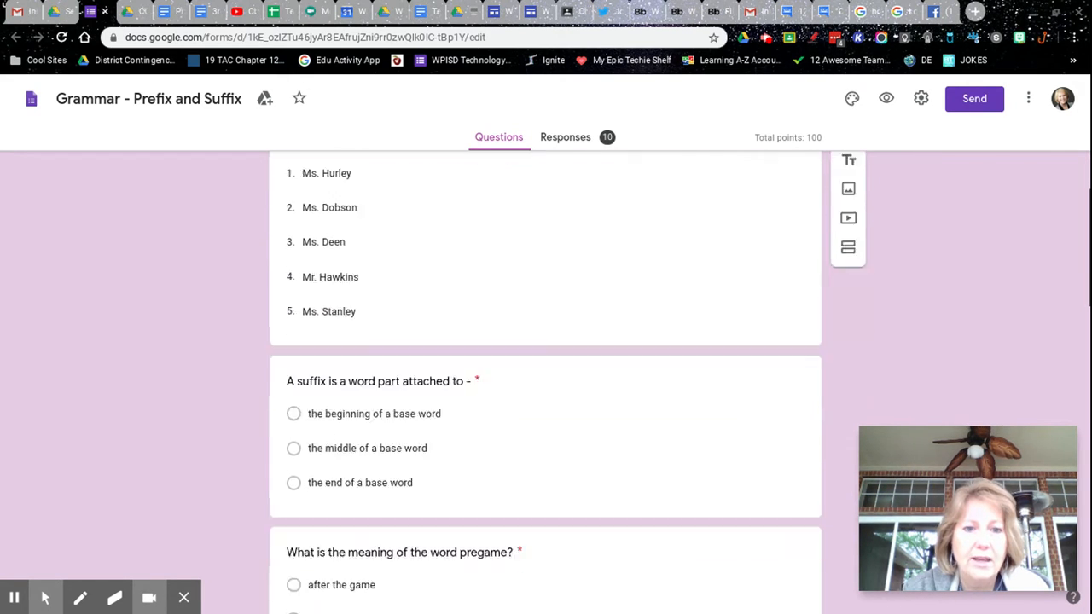
scroll(545, 380, "down", 10)
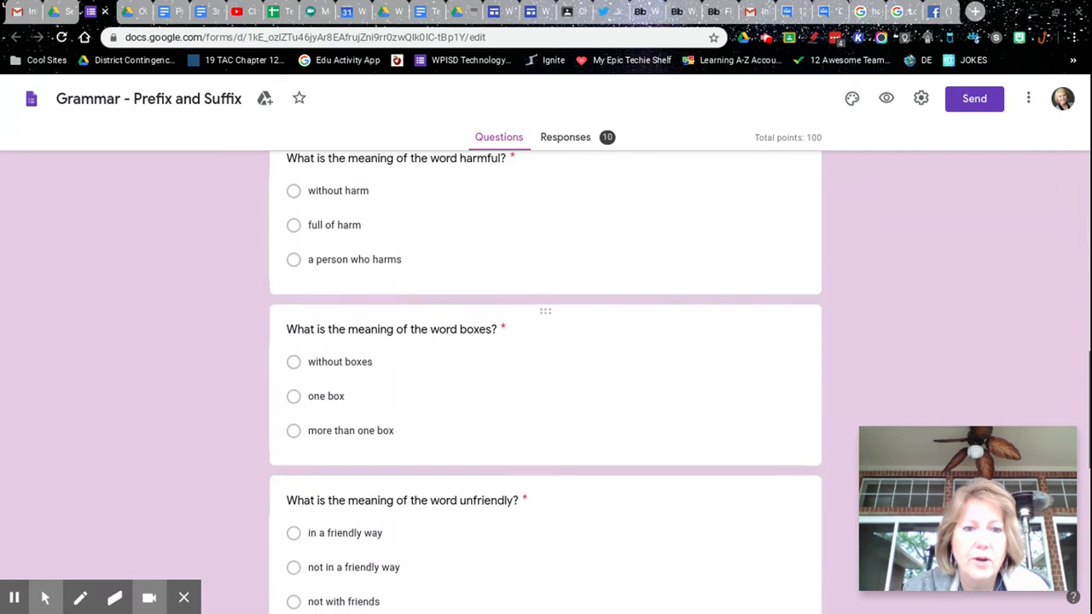
scroll(380, 430, "down", 4)
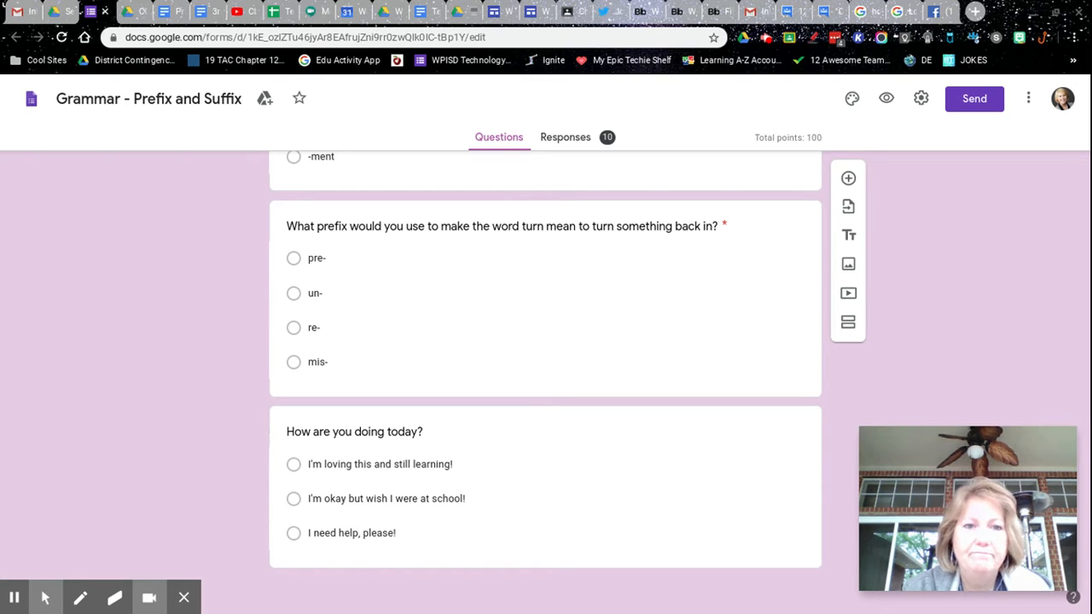
scroll(546, 367, "up", 1)
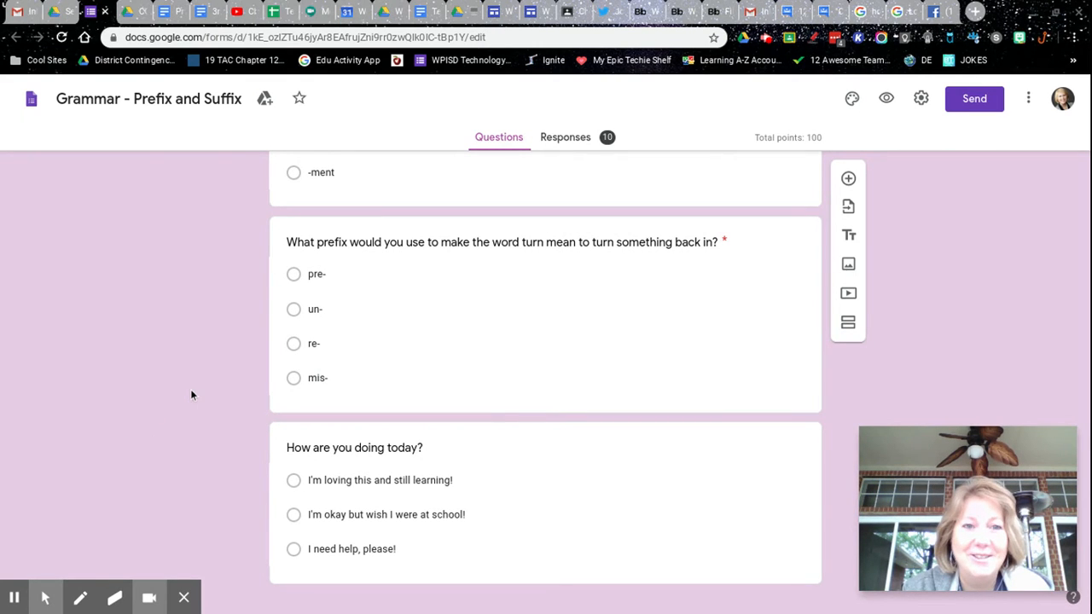
scroll(192, 394, "up", 20)
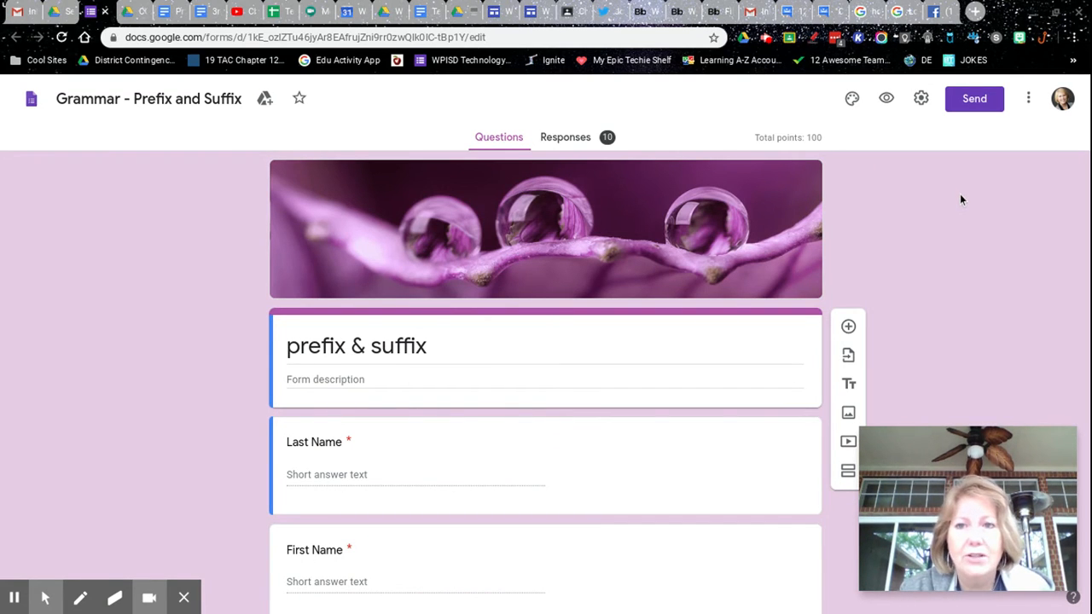
Step: View the form's shareable link as a shortened URL and cancel the send options
left_click(973, 101)
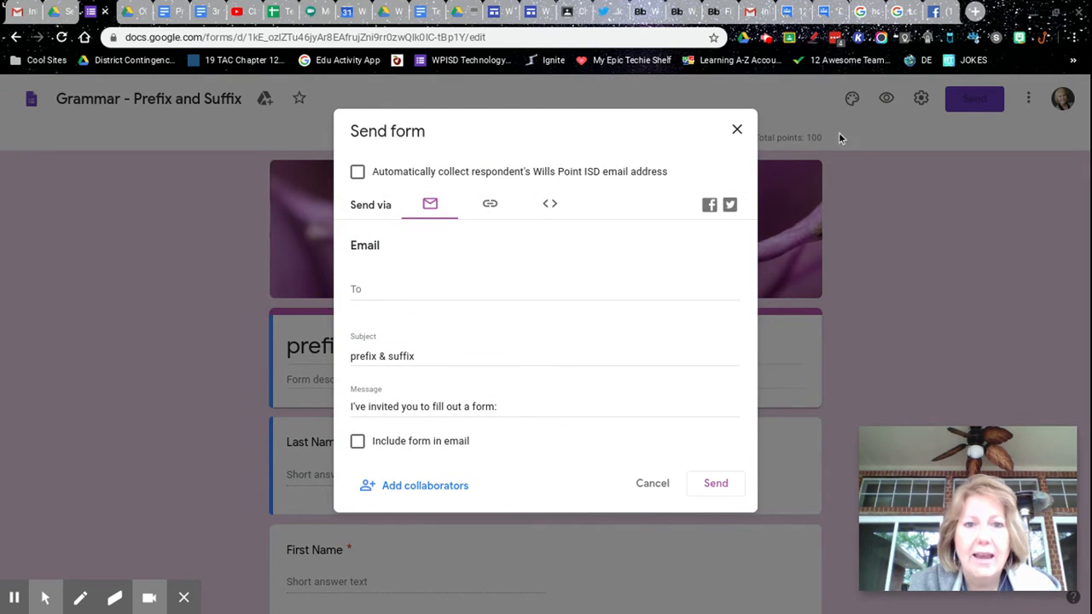
left_click(489, 204)
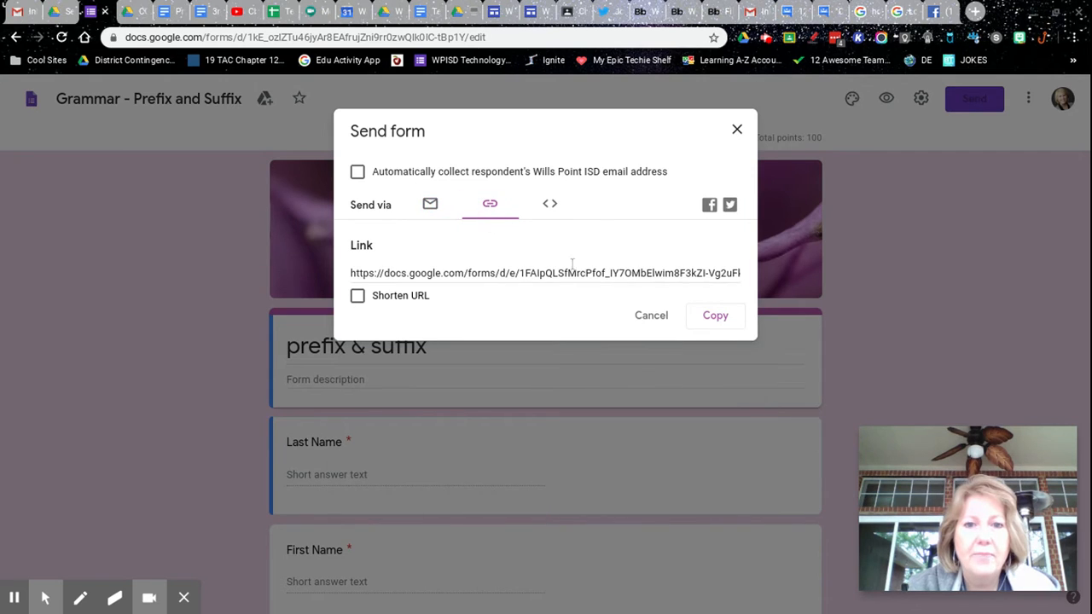
left_click(357, 296)
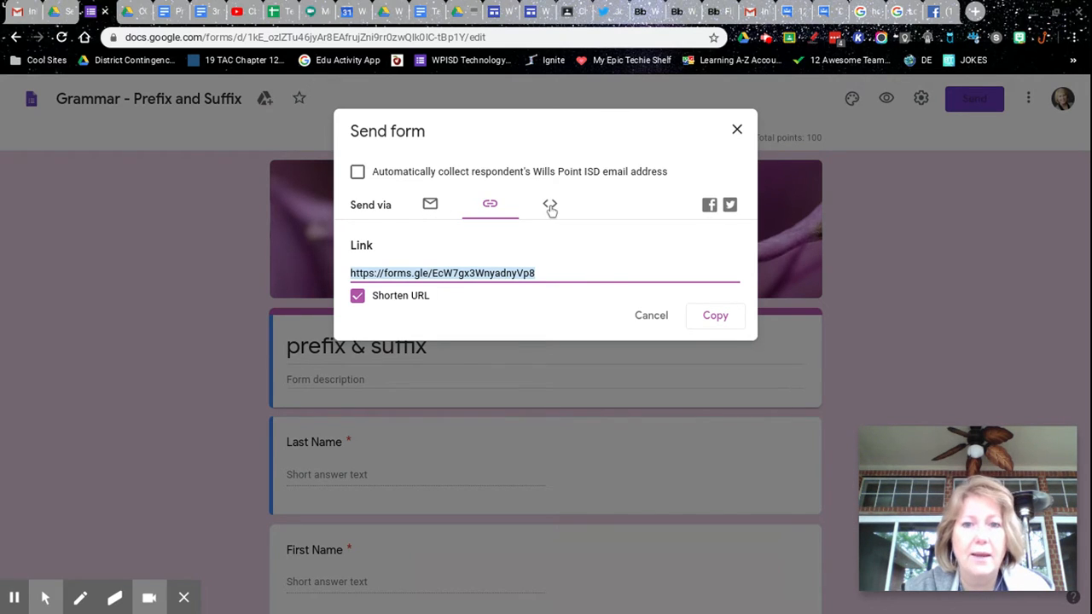
left_click(649, 317)
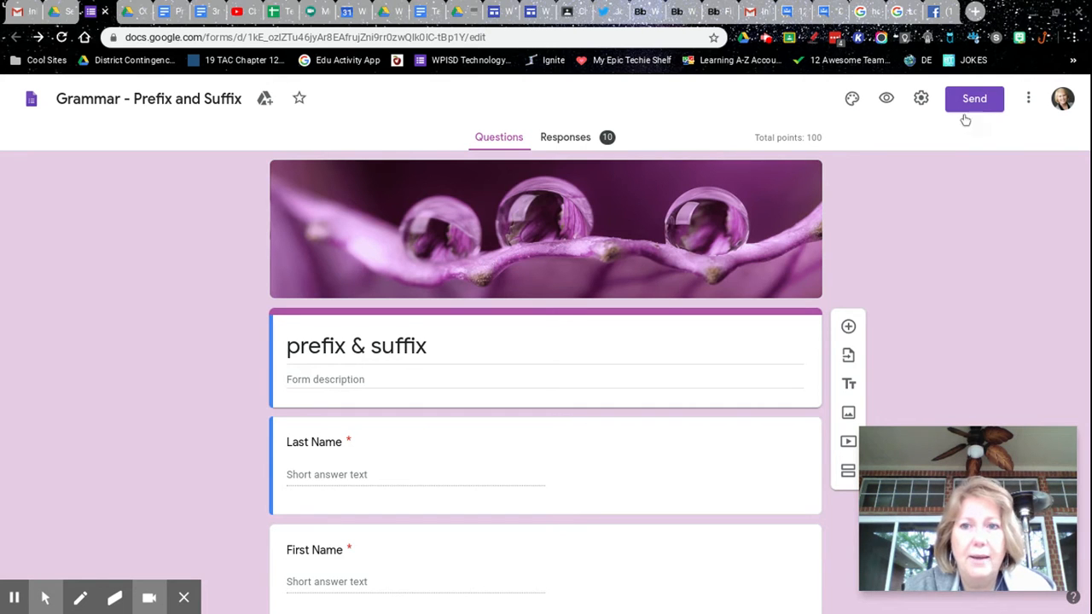
Step: Review the form's general, presentation and quiz settings, including what respondents can see, and cancel without saving
left_click(921, 100)
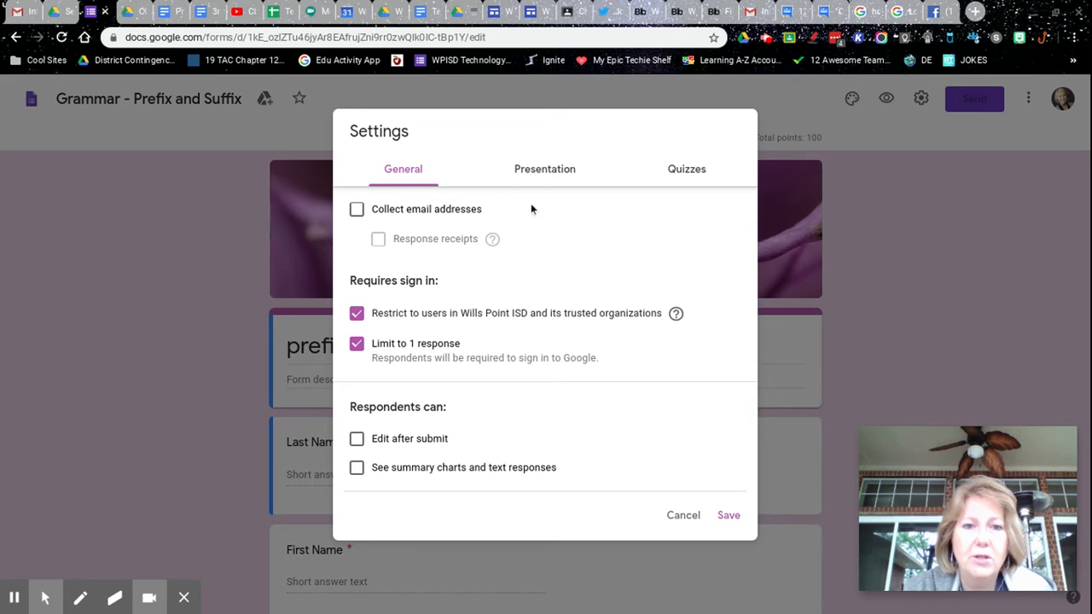
left_click(541, 171)
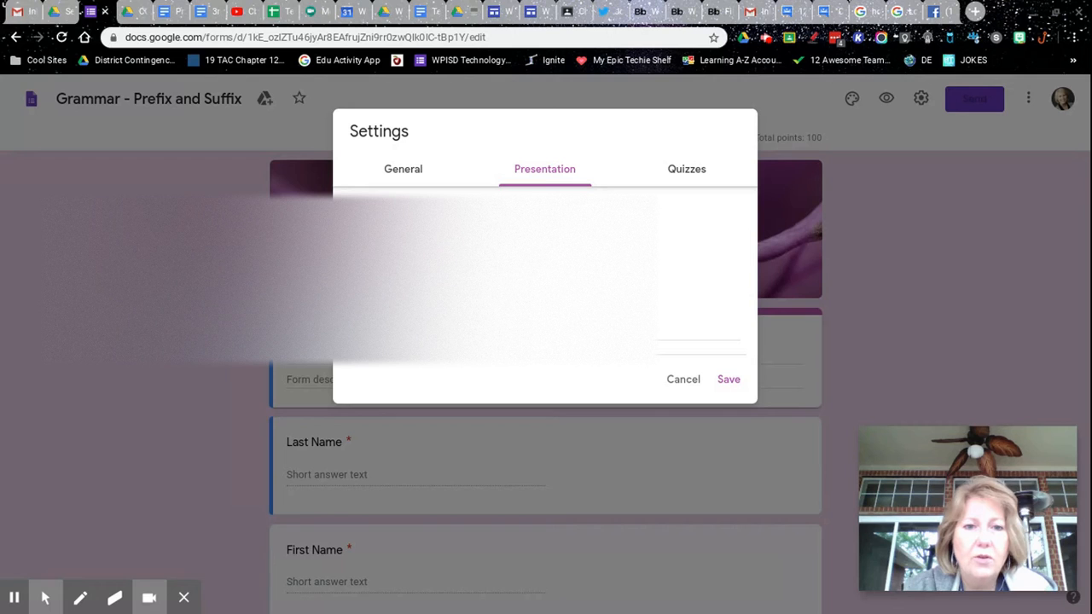
left_click(676, 183)
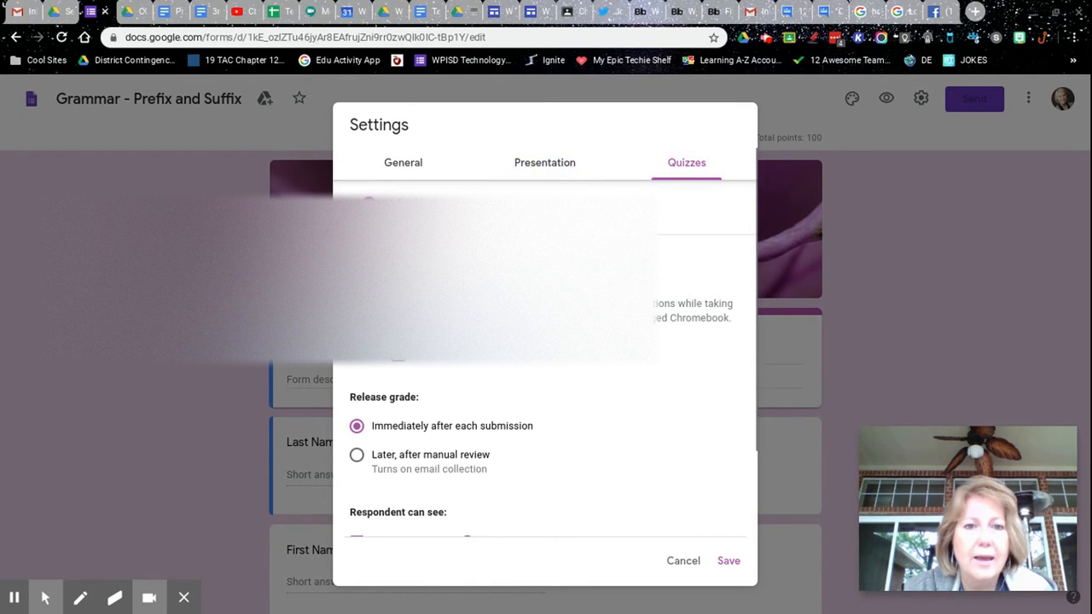
scroll(544, 341, "down", 1)
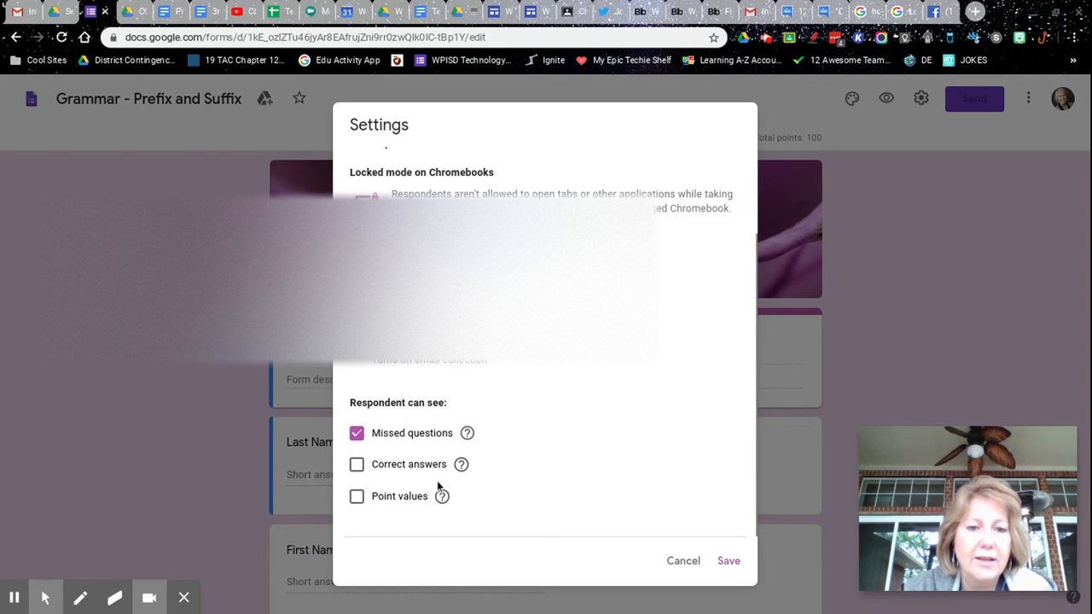
left_click(686, 570)
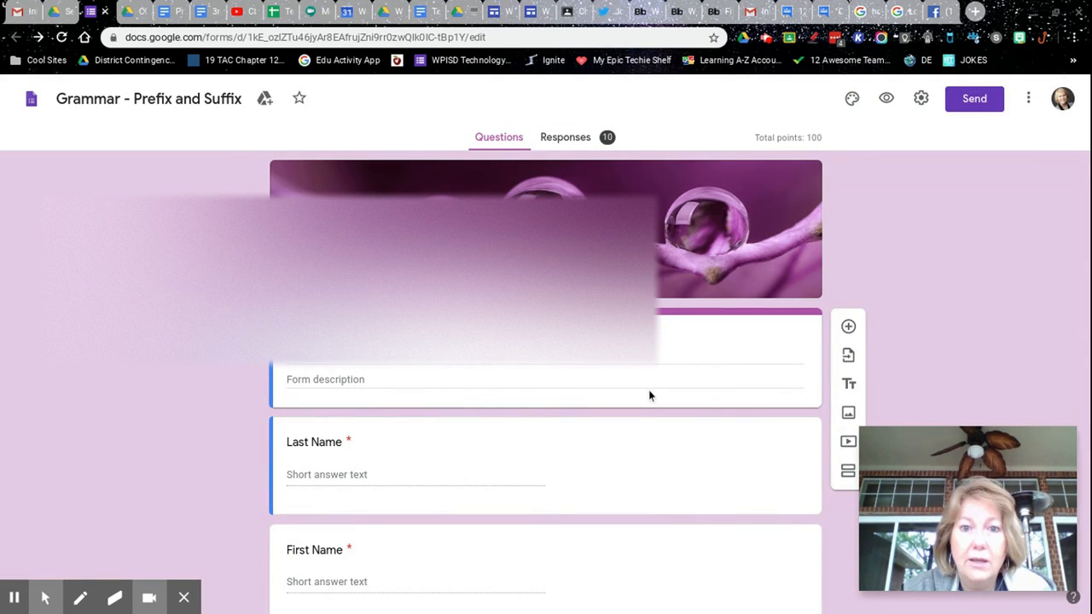
Step: Open the form's responses in Google Sheets and inspect the formula in cell A2 of the second teacher's sheet
left_click(588, 139)
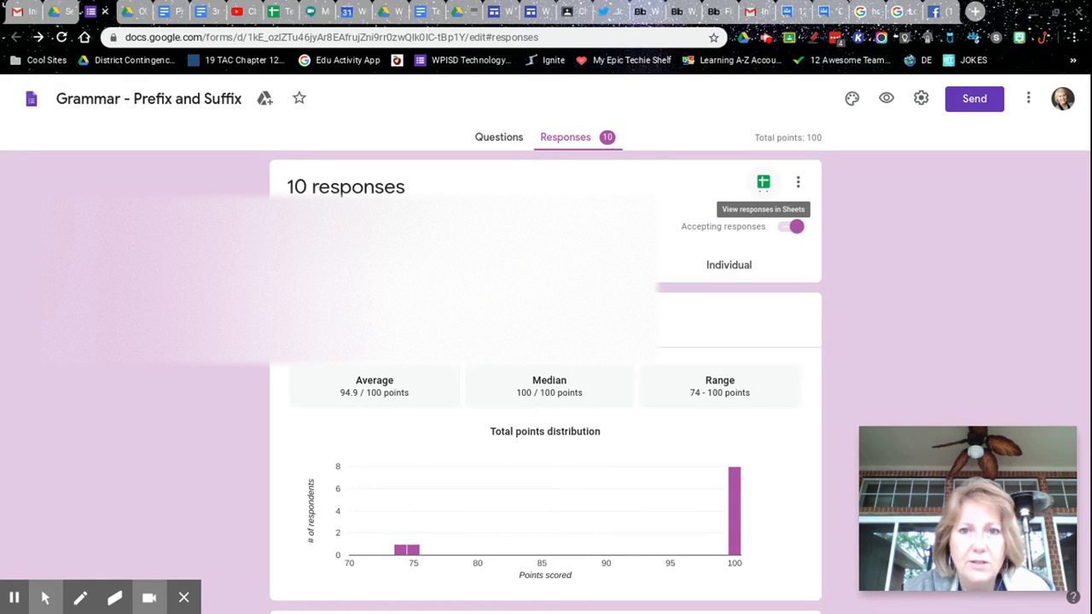
left_click(763, 182)
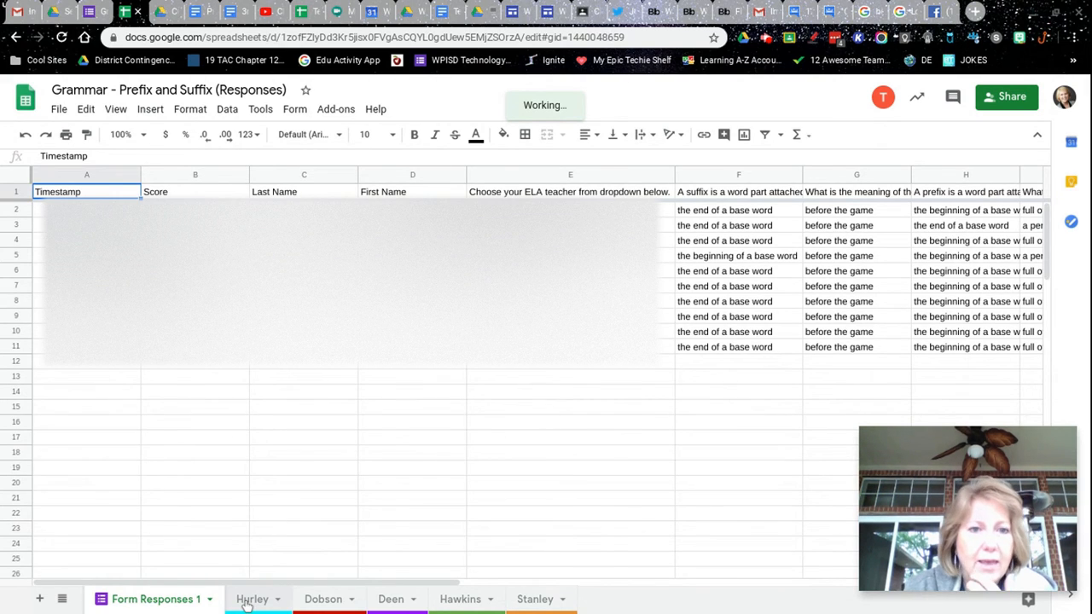
left_click(251, 599)
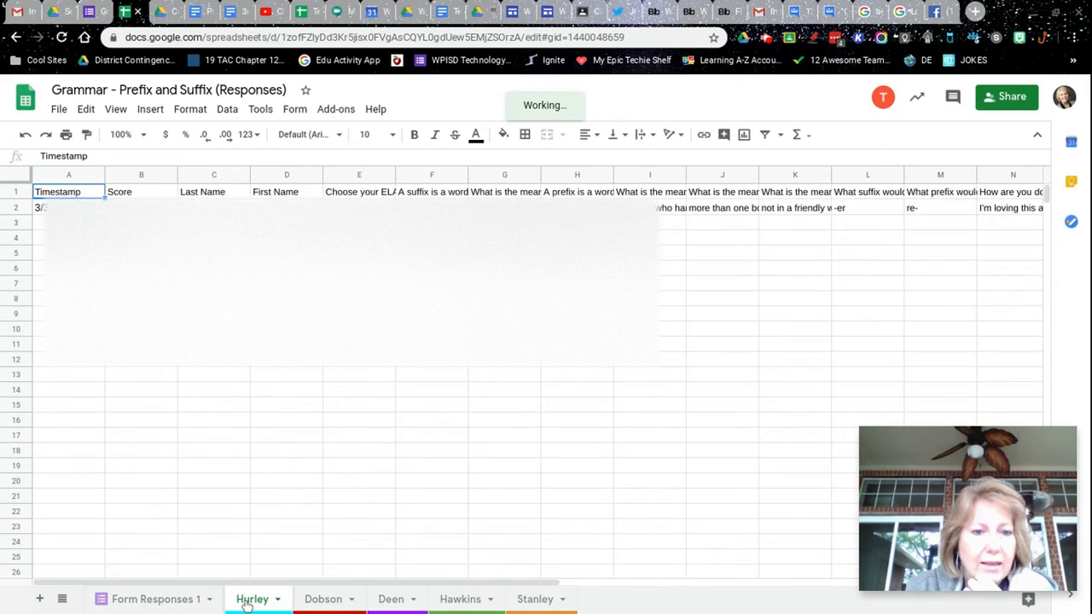
left_click(324, 600)
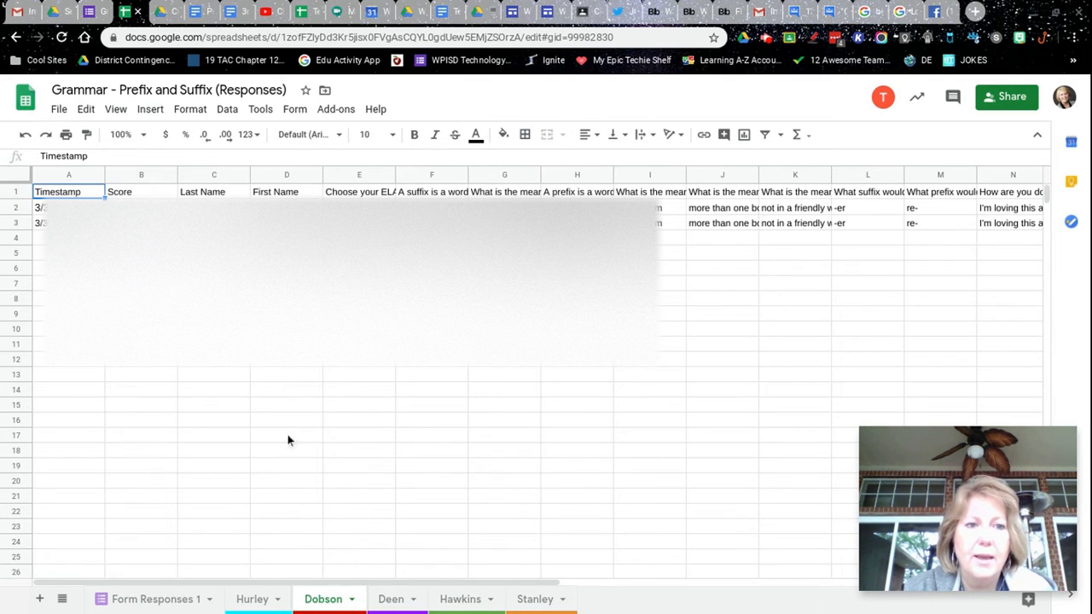
left_click(68, 207)
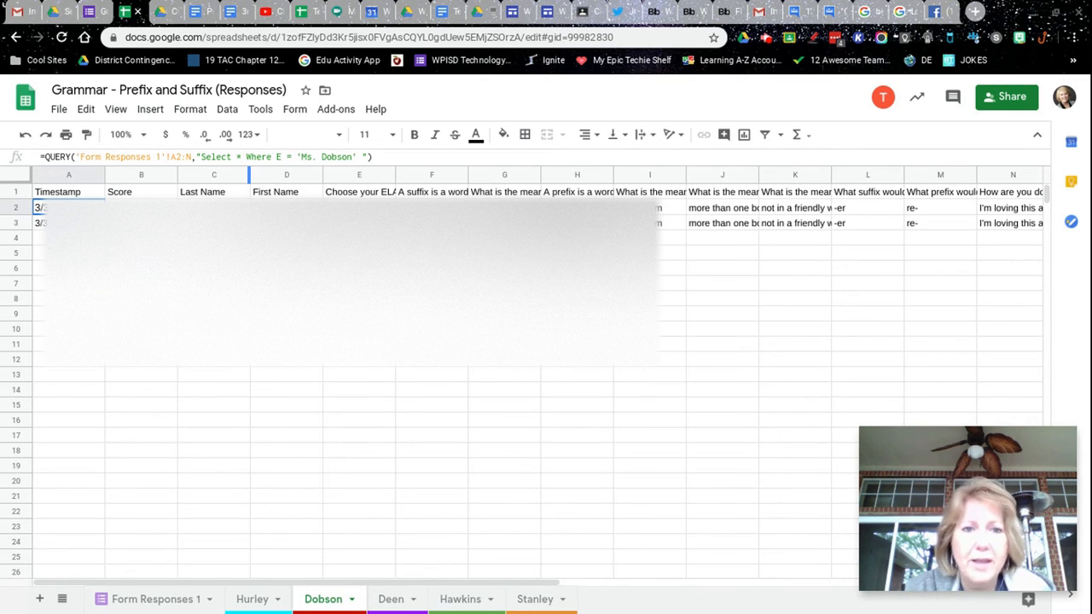
Step: View the Form Responses 1 sheet and the last two teachers' sheets
left_click(135, 601)
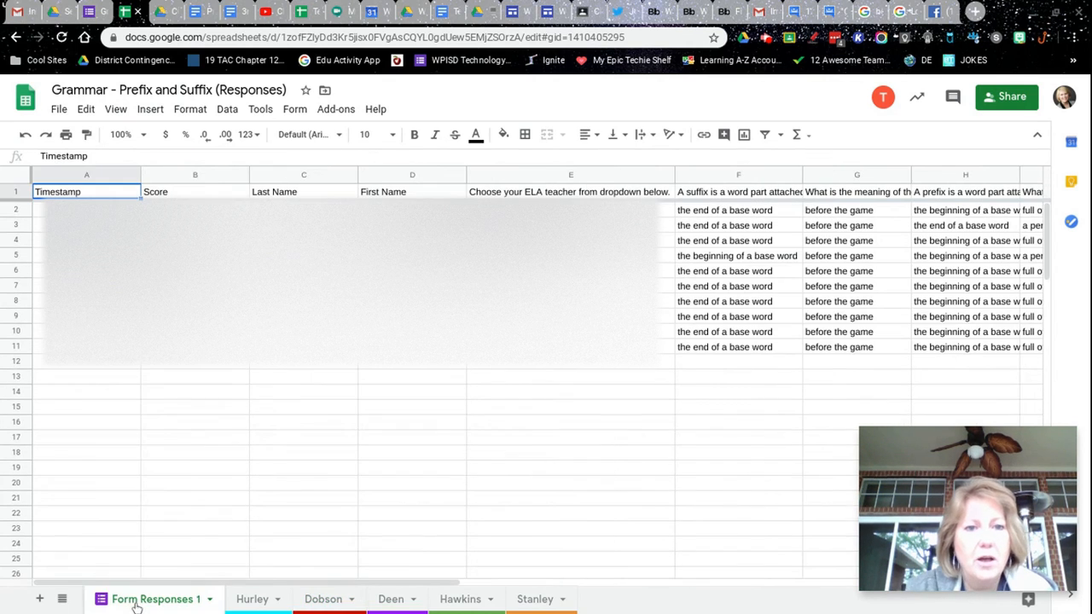
left_click(453, 602)
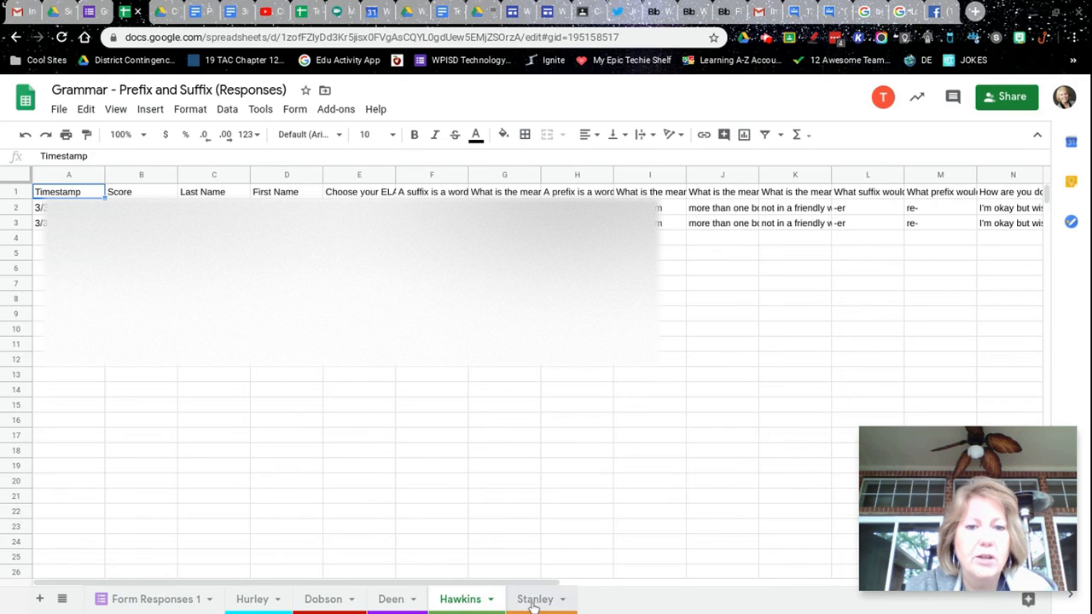
left_click(535, 601)
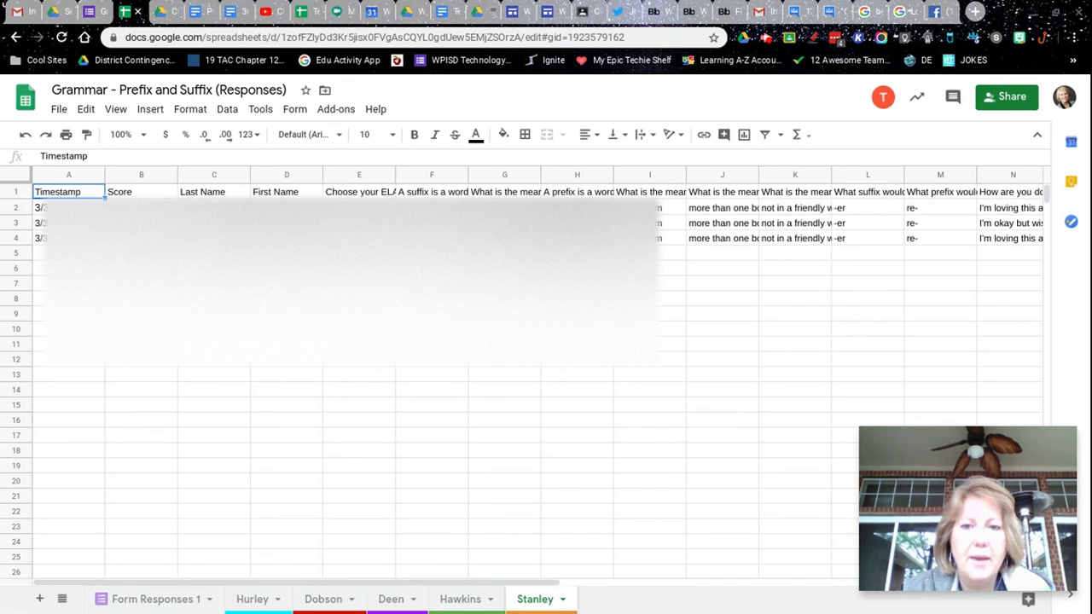
Step: Return to the form's questions and examine the point values and required settings of the First Name and suffix definition questions
left_click(89, 14)
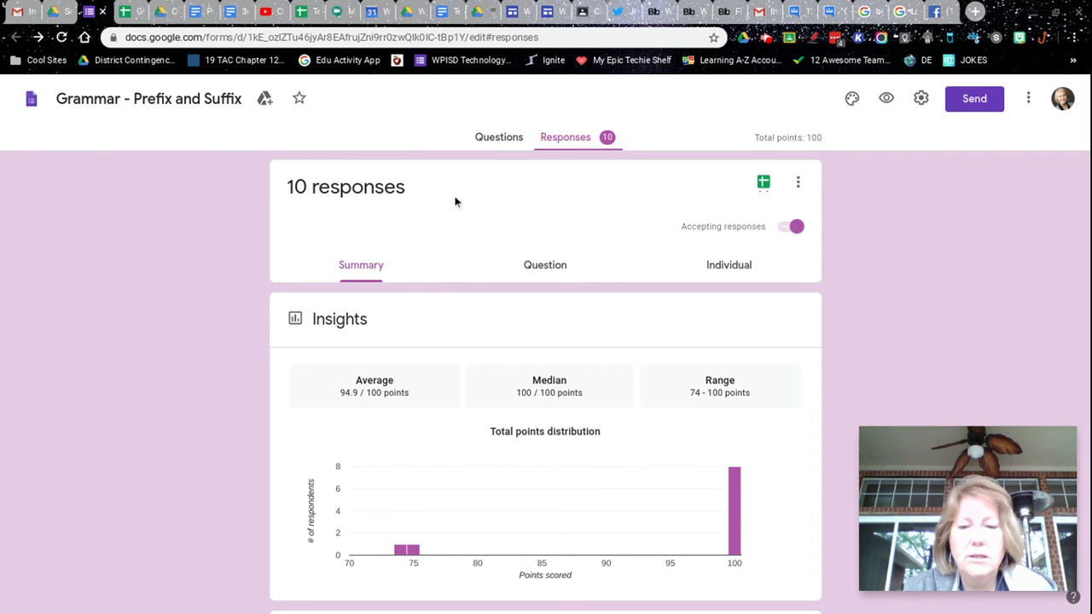
left_click(497, 140)
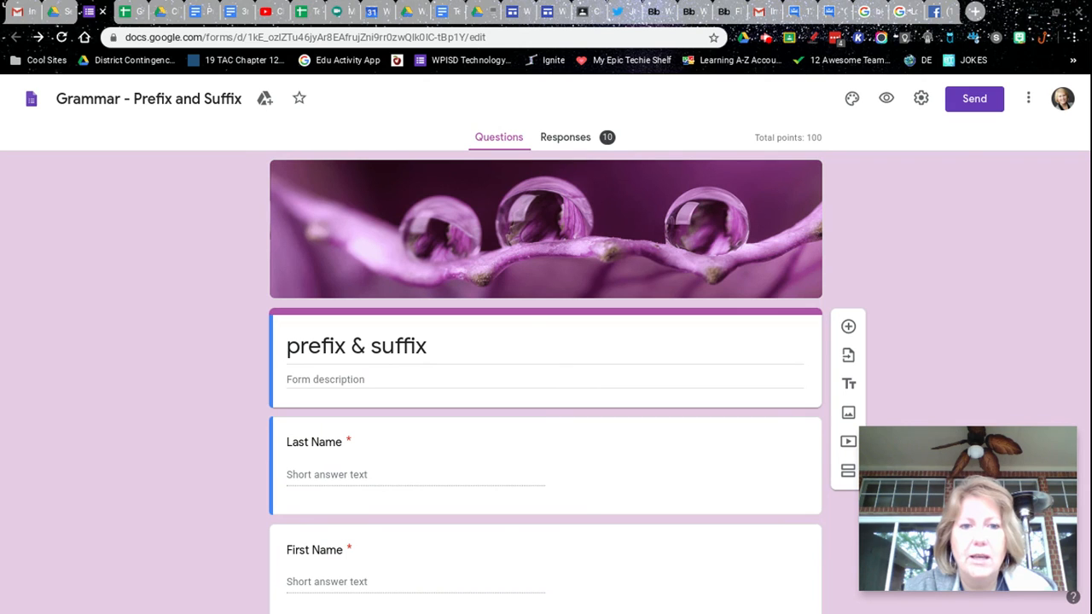
scroll(652, 226, "down", 4)
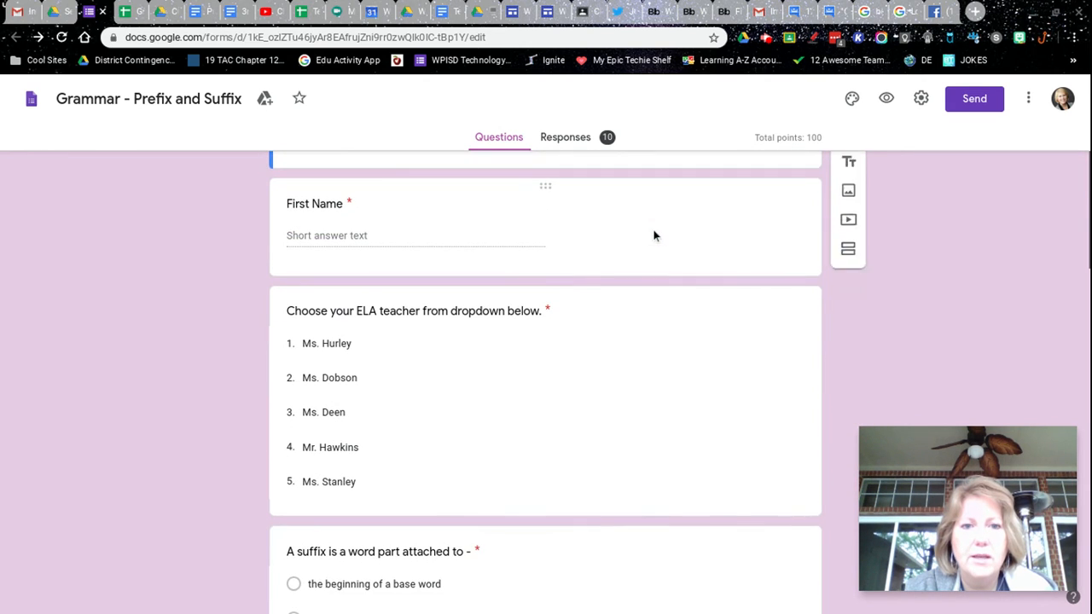
left_click(613, 248)
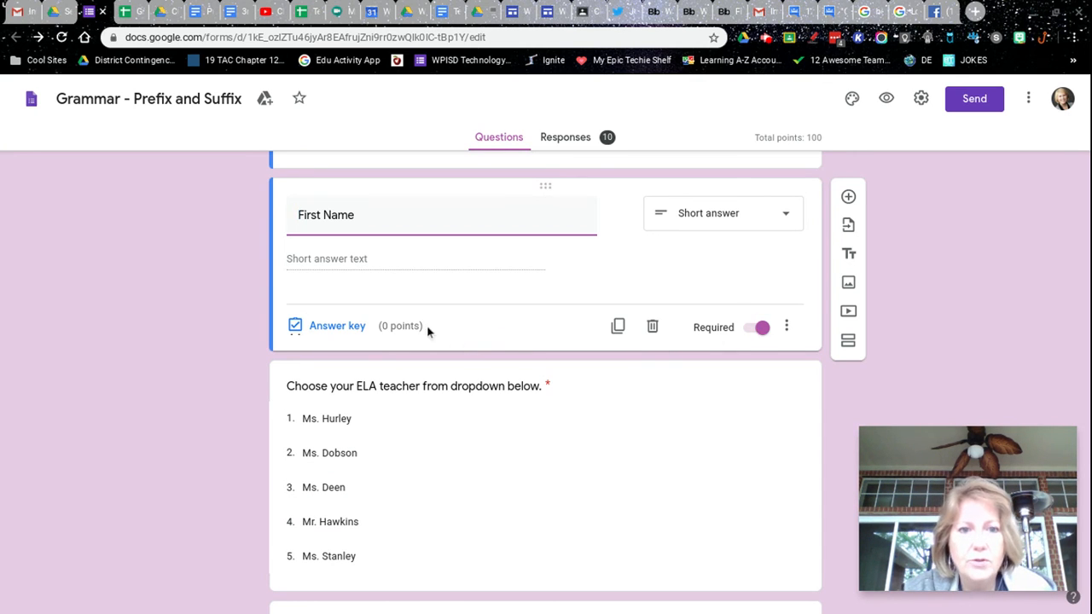
scroll(395, 332, "down", 1)
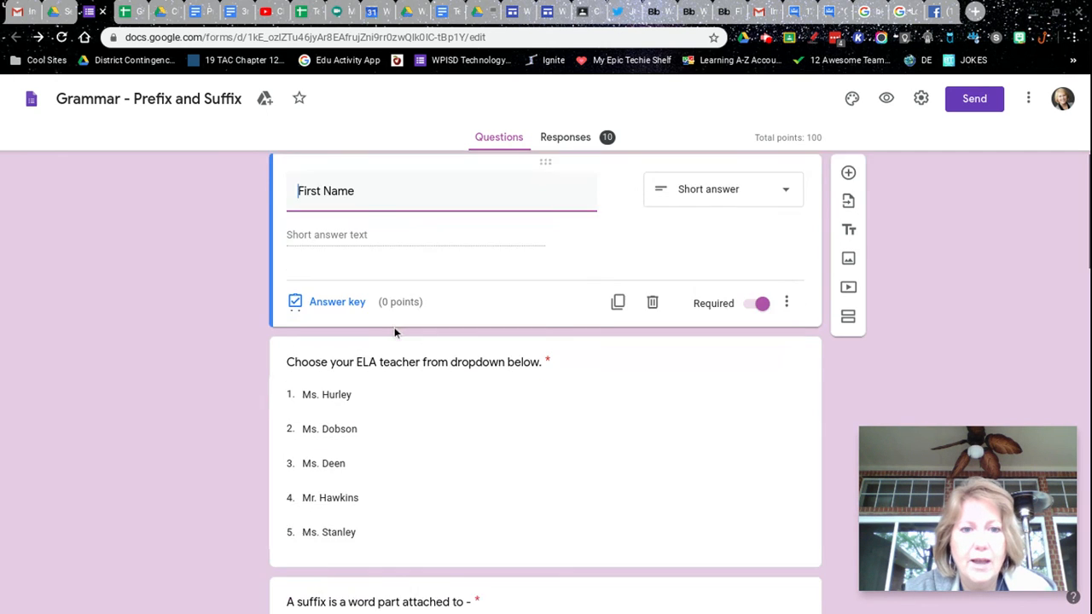
scroll(394, 332, "down", 5)
left_click(395, 333)
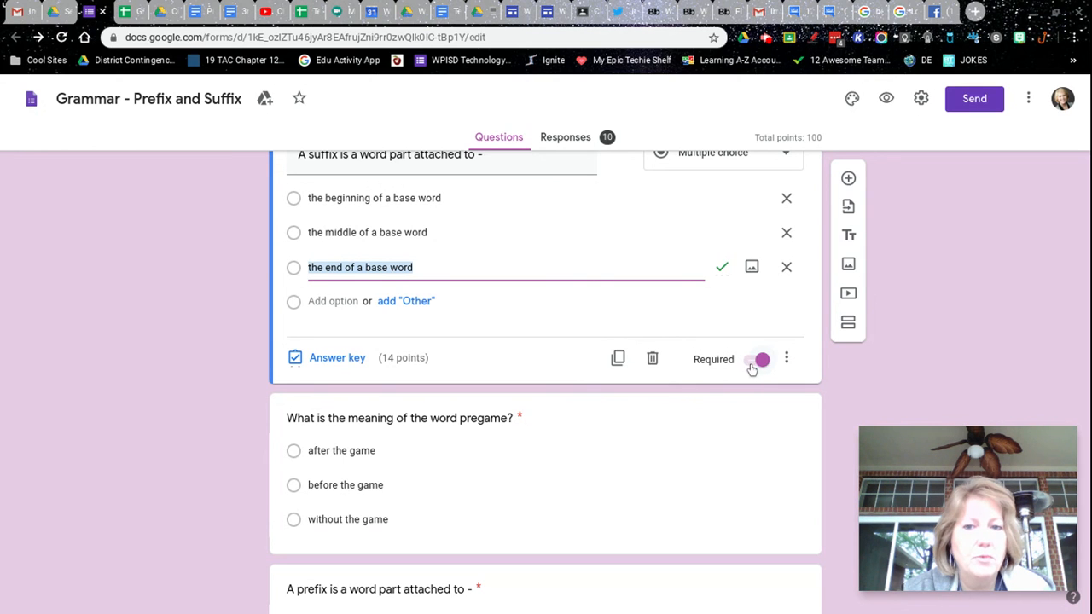
scroll(848, 393, "up", 5)
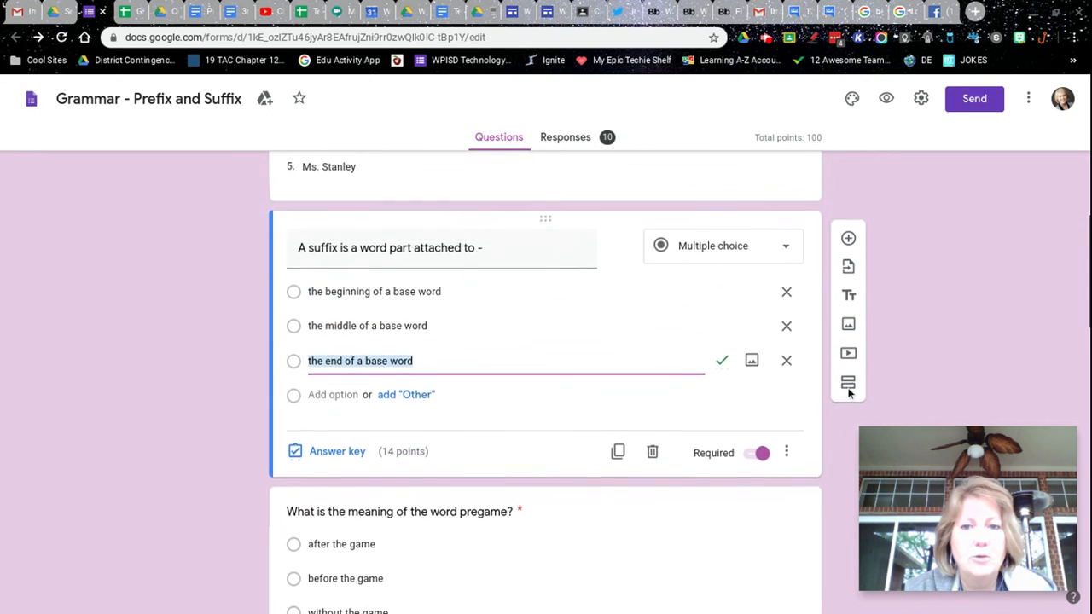
scroll(863, 264, "up", 4)
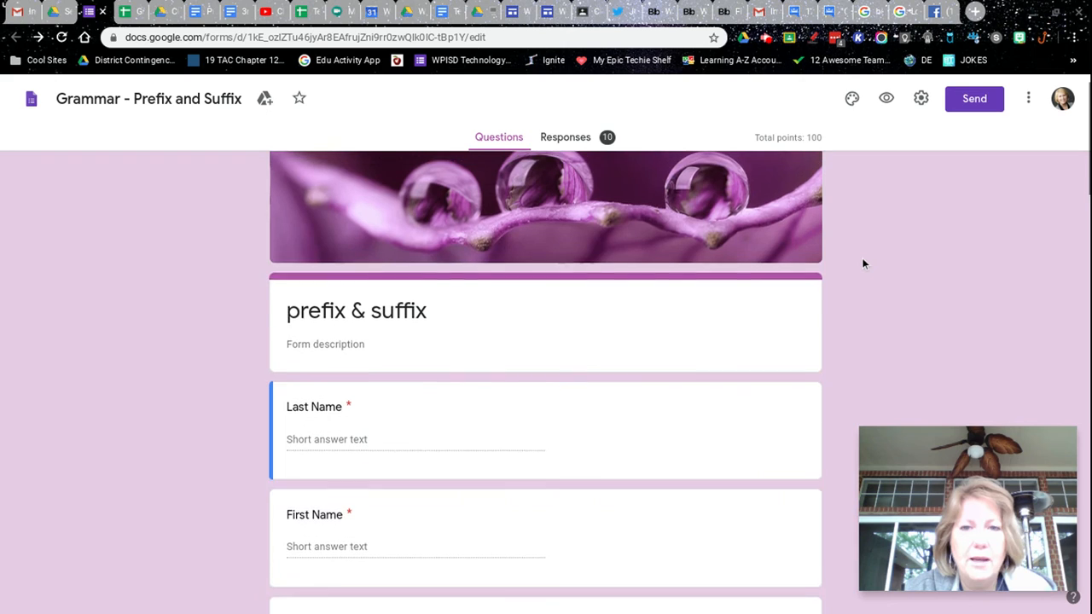